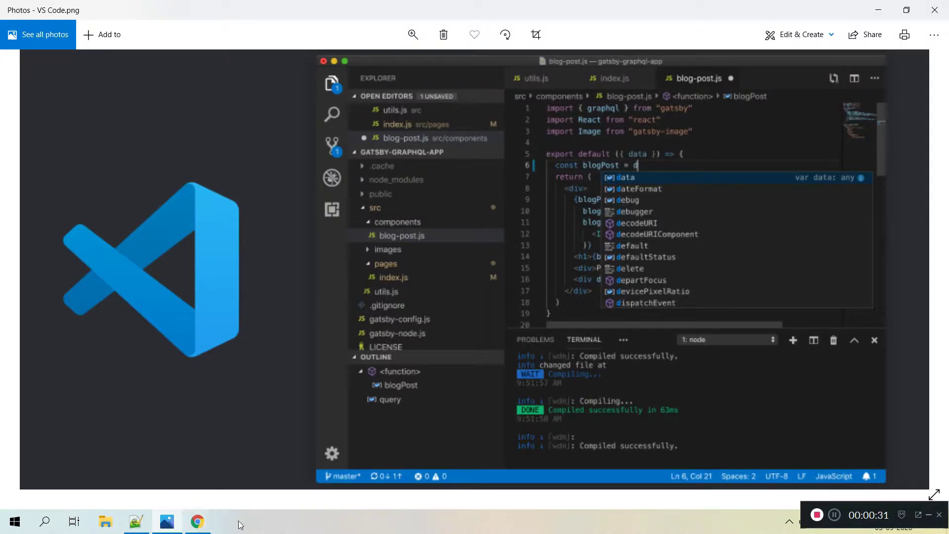
- Switch to Chrome and run a Google search for vs code
click(198, 522)
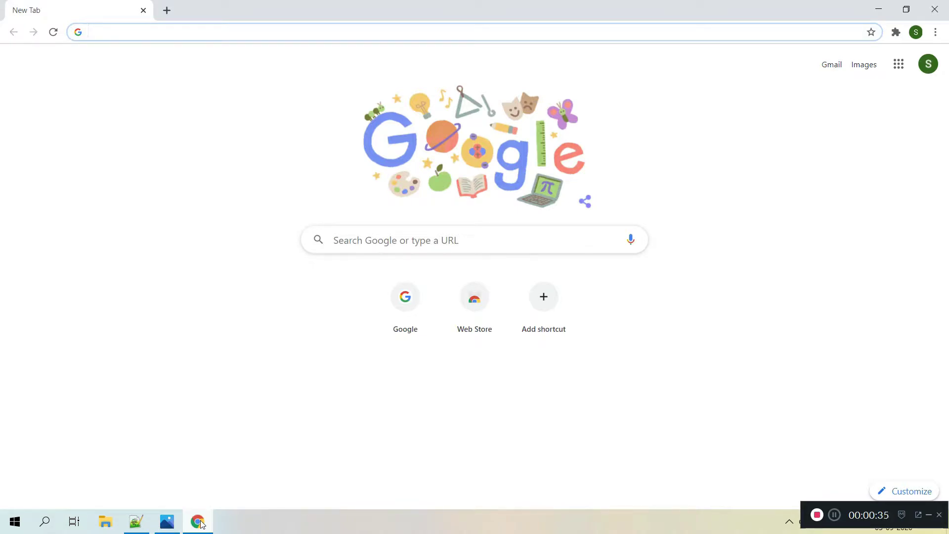
click(295, 33)
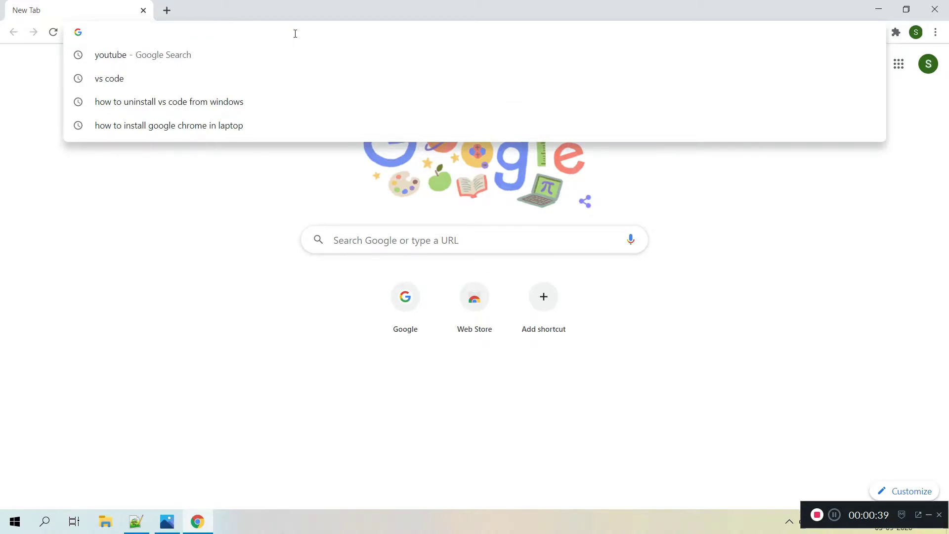
text(vs)
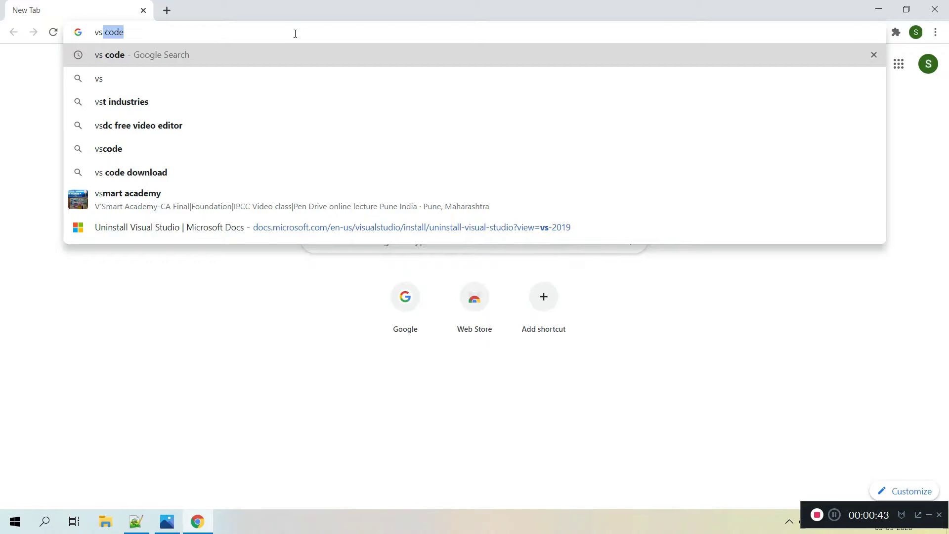
key(Return)
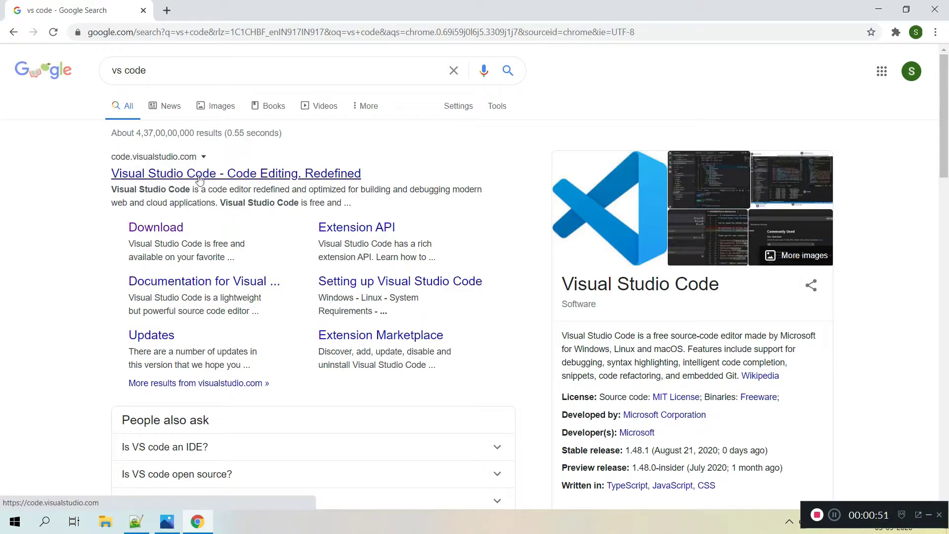
- Open the official Visual Studio Code website from the results and download the stable Windows x64 User Installer
click(313, 178)
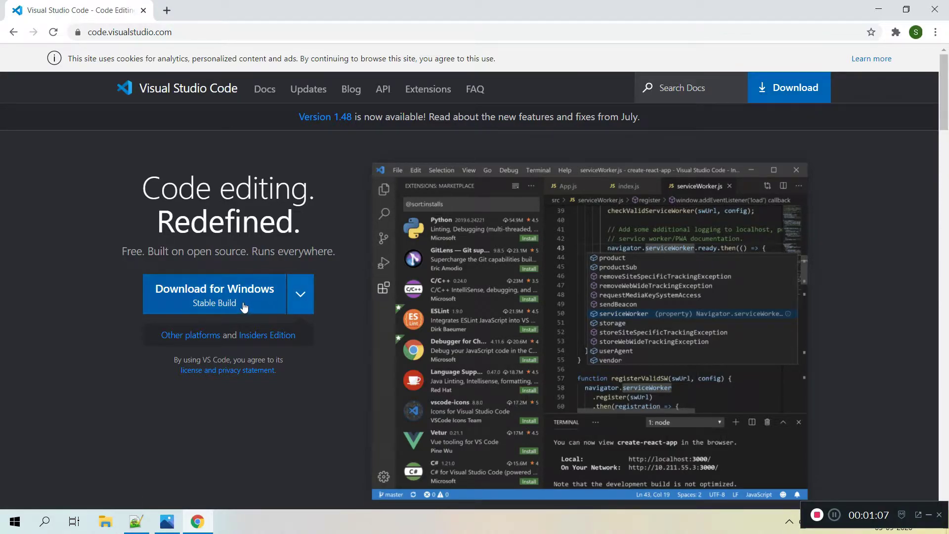
click(303, 299)
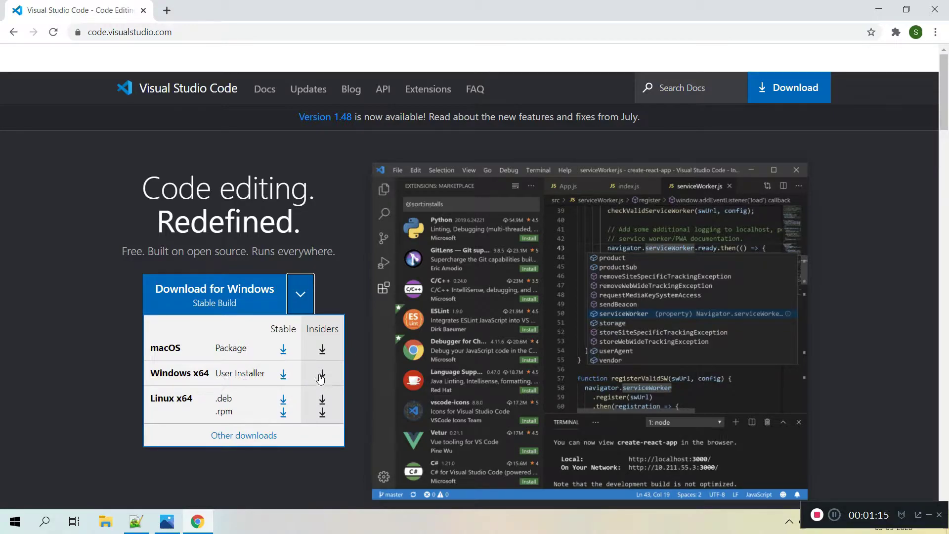
click(284, 374)
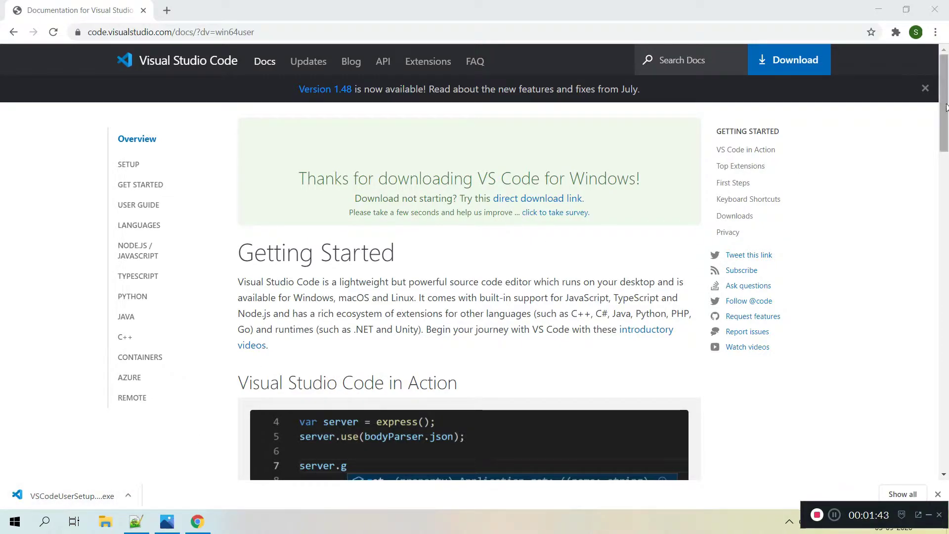
- Look through the Getting Started page, including the Top Extensions, First Steps, Keyboard Shortcuts and Downloads sections
drag(943, 103, 941, 102)
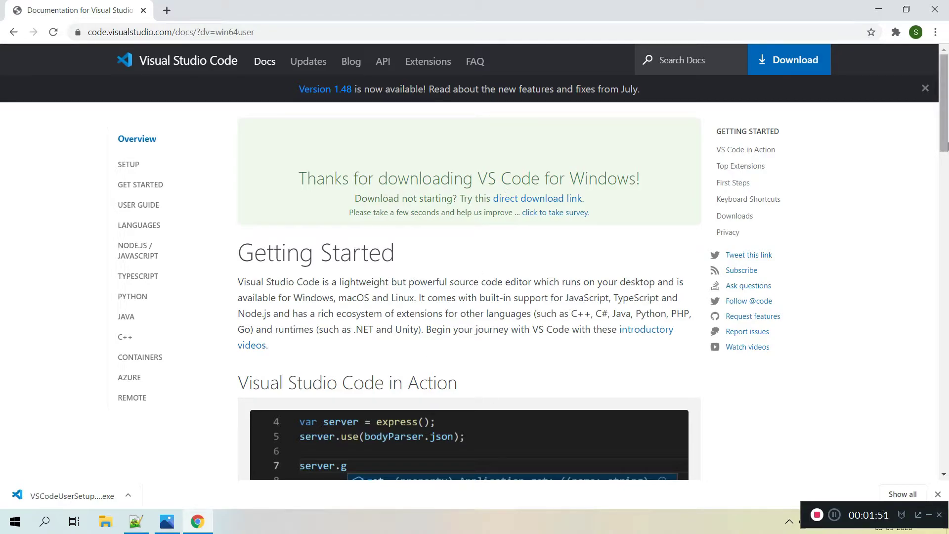
drag(944, 143, 926, 244)
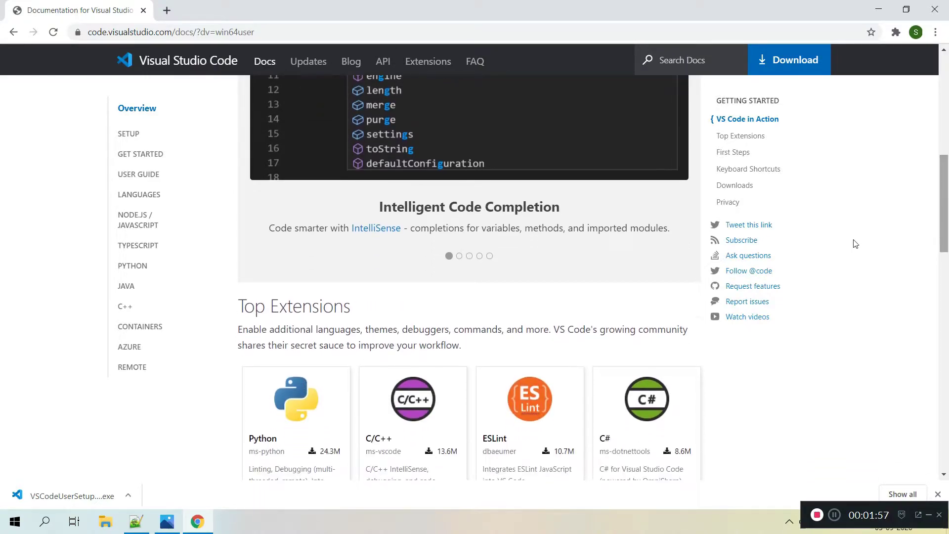
triple_click(262, 307)
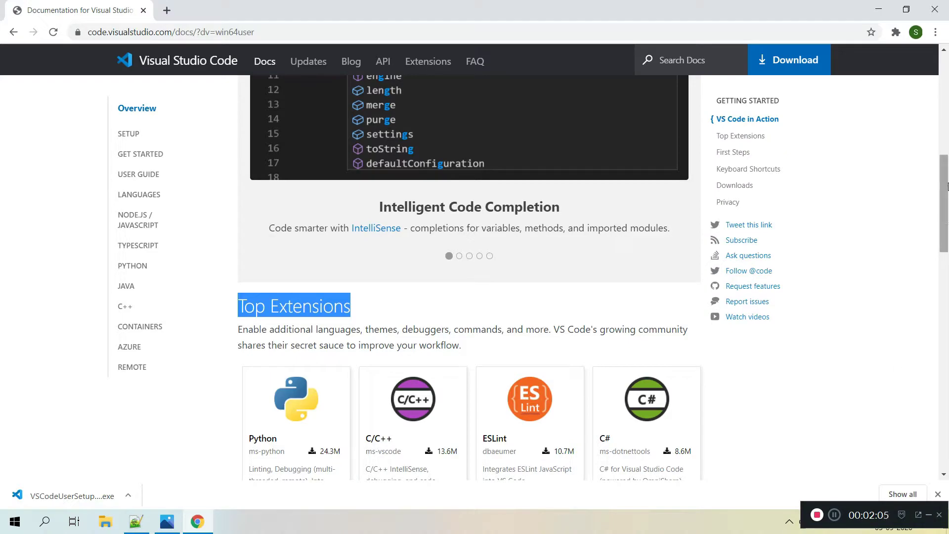
scroll(944, 194, down, 3)
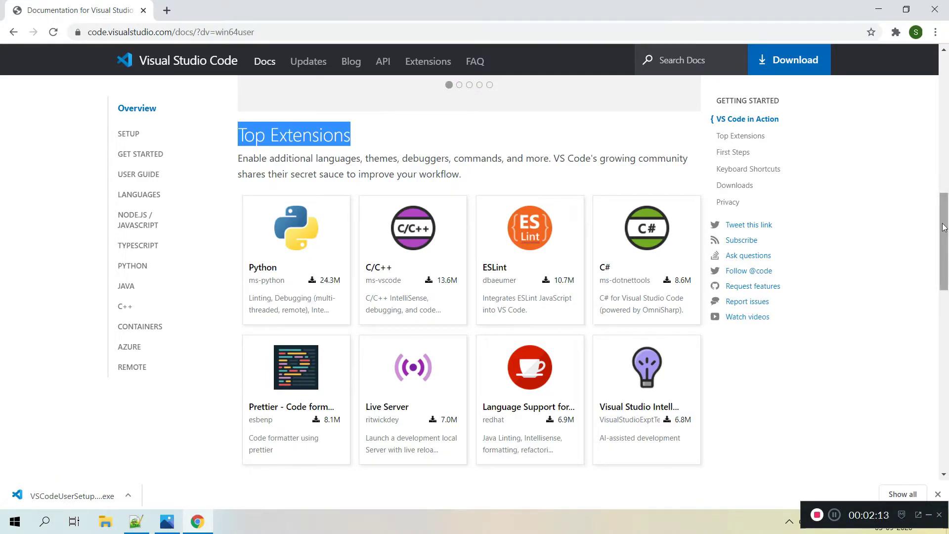
drag(944, 227, 946, 332)
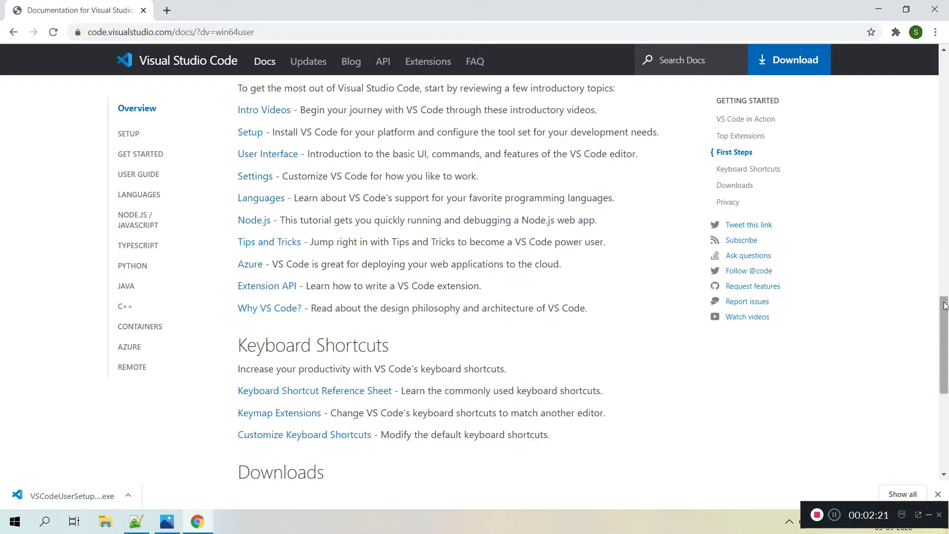
drag(945, 307, 946, 334)
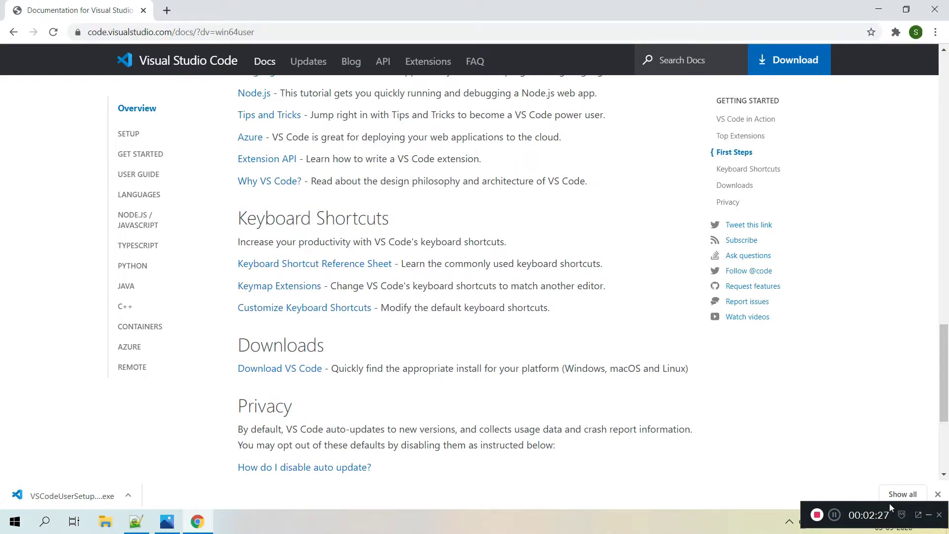
- Locate the downloaded VSCodeUserSetup-x64-1.48.2.exe in its folder and run the installer
click(902, 494)
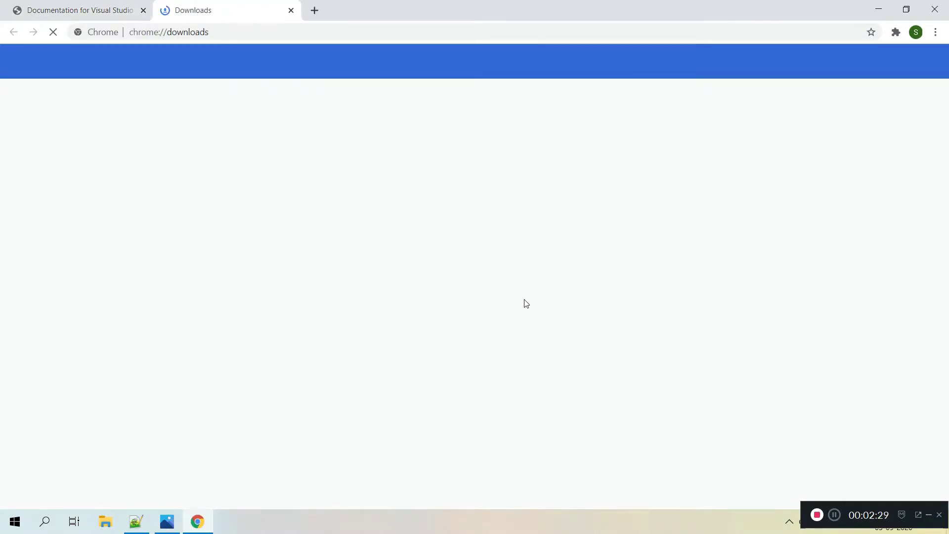
click(361, 179)
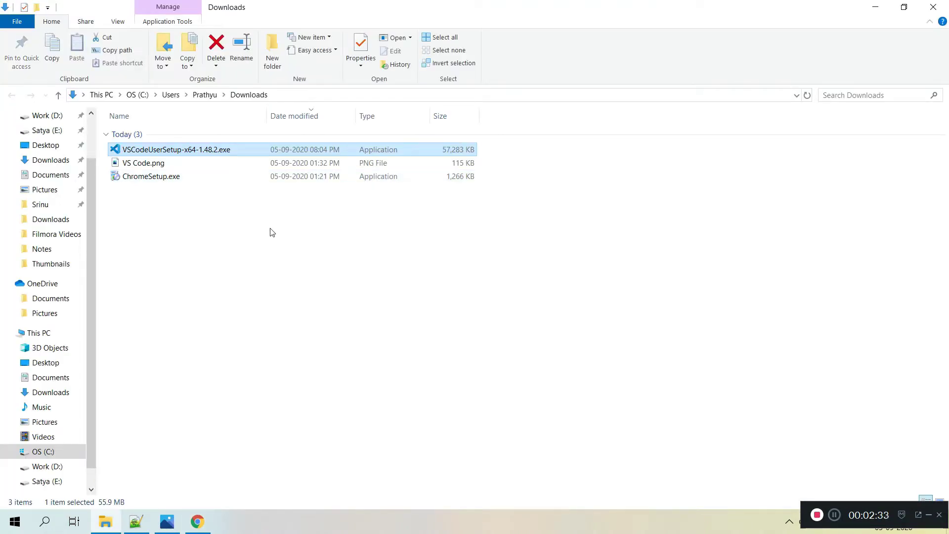
click(272, 232)
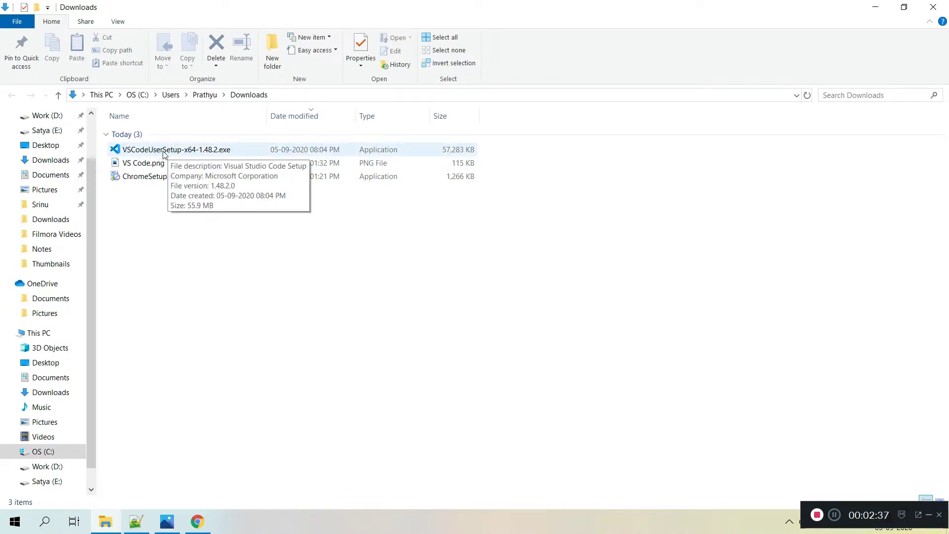
double_click(193, 150)
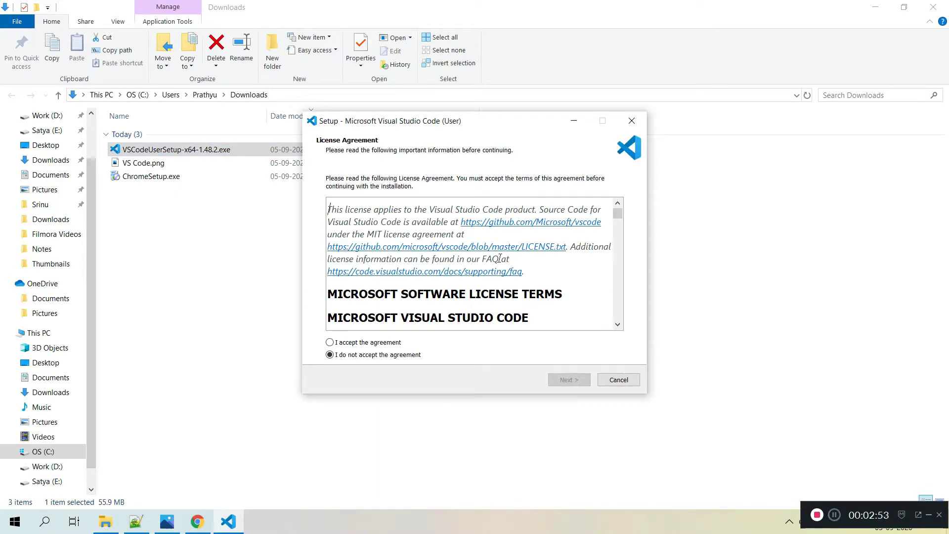
- Accept the license agreement, look through its terms to the end, and continue to the destination location
click(330, 343)
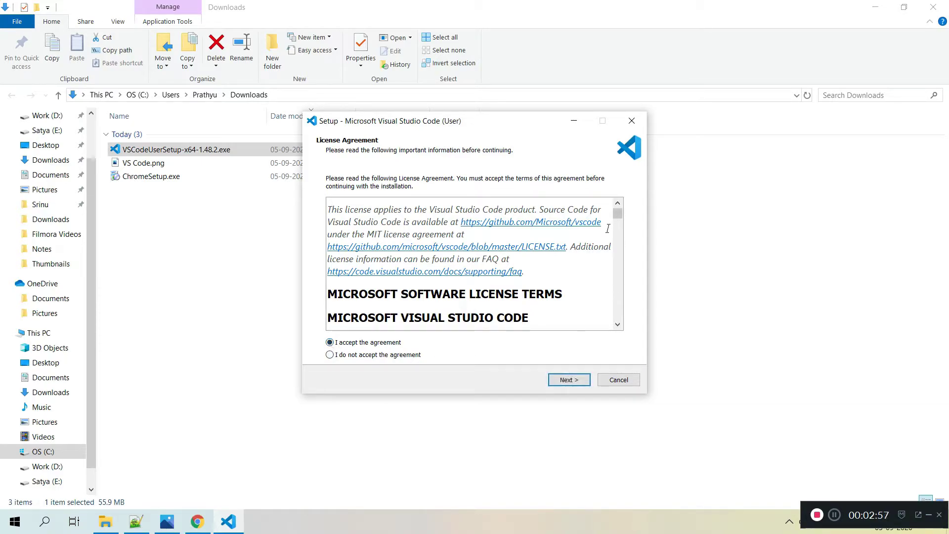
drag(621, 221, 611, 326)
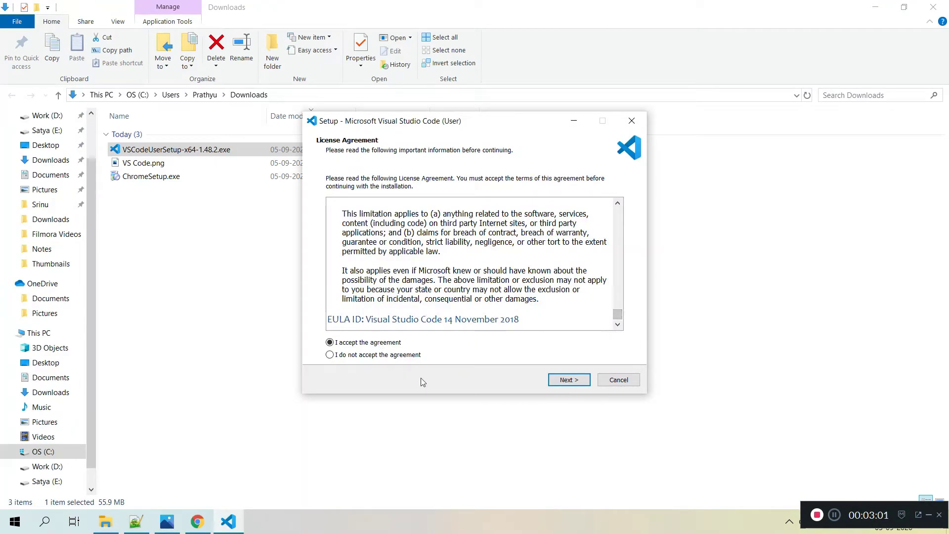
click(567, 381)
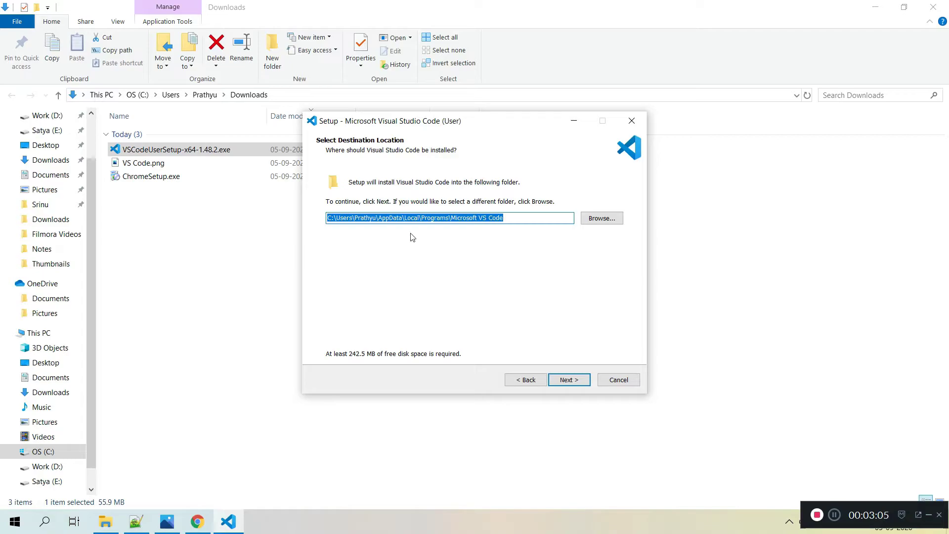
- Examine the proposed installation path by highlighting its parent folders up to Programs, without editing it
click(355, 220)
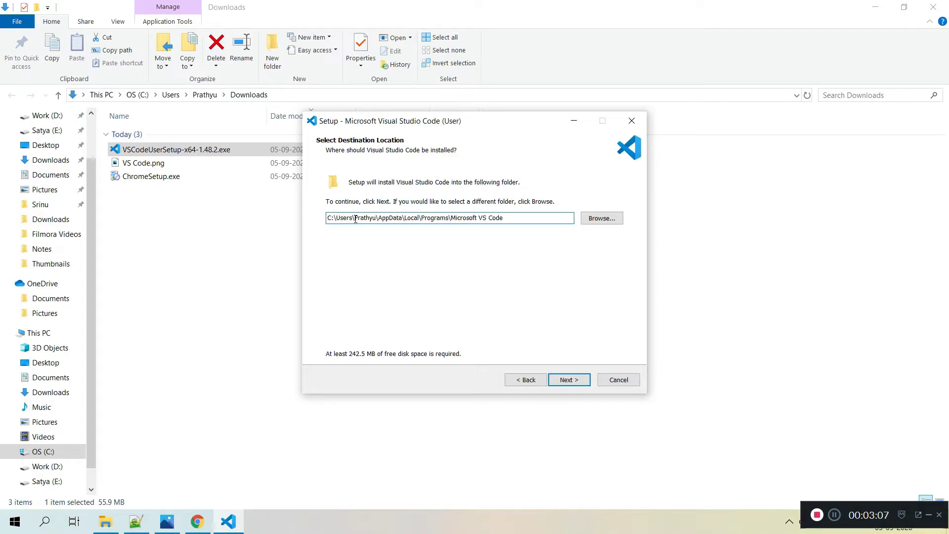
key(ctrl+a)
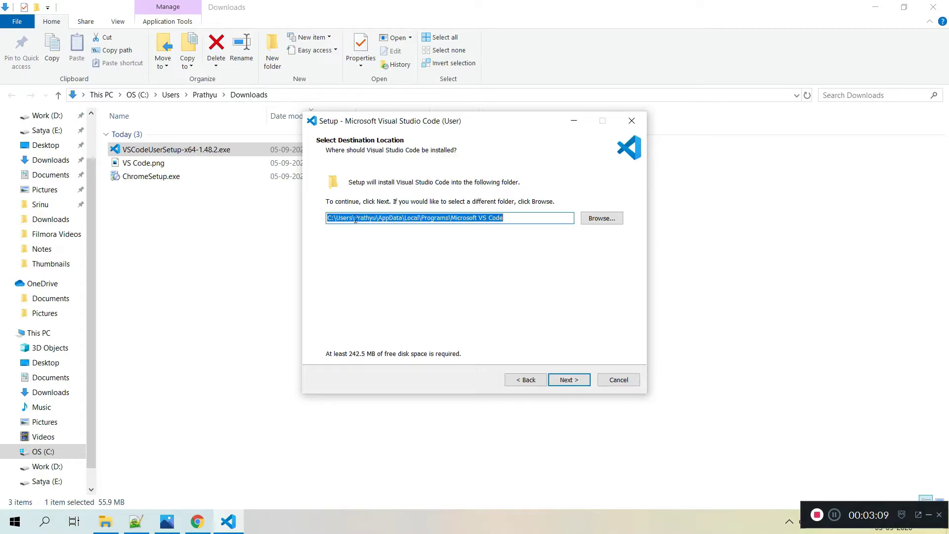
click(355, 219)
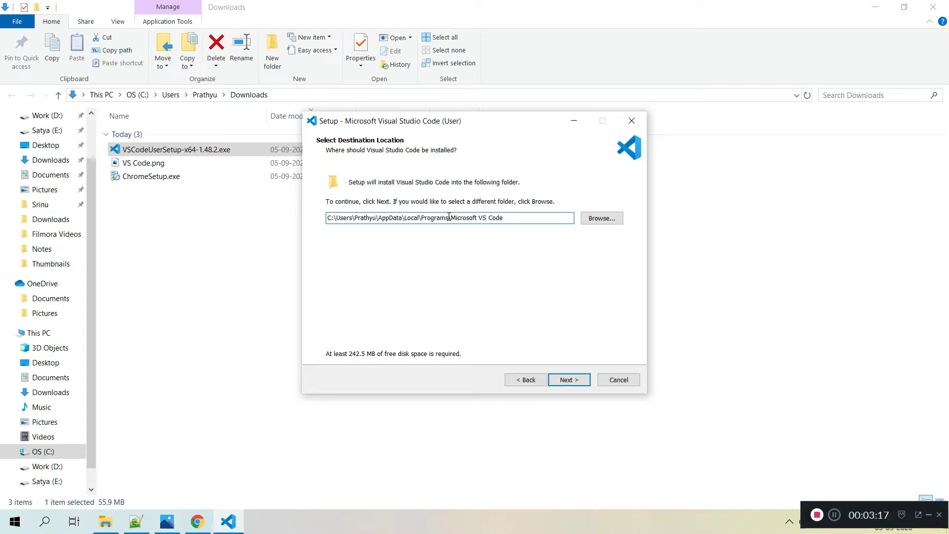
key(shift+Left)
key(shift+Left)
key(shift+Left)
key(shift+Left)
key(shift+Left)
key(shift+Left)
key(shift+Left)
key(shift+Left)
key(shift+Left)
key(shift+Left)
key(shift+Left)
key(shift+Left)
key(shift+Left)
key(shift+Left)
key(shift+Left)
key(shift+Left)
key(shift+Left)
key(shift+Left)
key(shift+Left)
key(shift+Left)
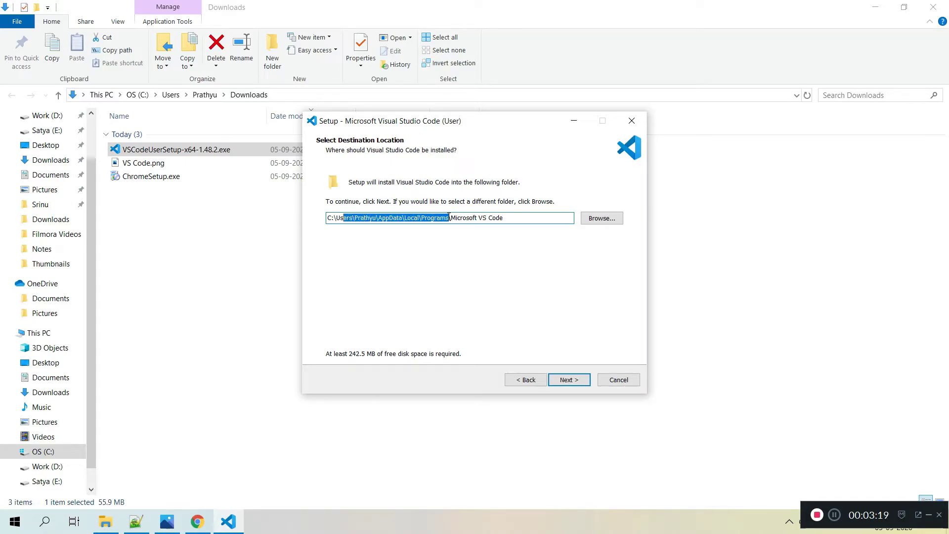
key(shift+Left)
key(shift+Left)
key(Left)
key(shift+Right)
key(shift+Right)
key(shift+Right)
key(shift+Right)
key(shift+Right)
key(shift+Right)
key(shift+Right)
key(shift+Right)
key(shift+Right)
key(shift+Right)
key(shift+Right)
key(shift+Right)
key(shift+Right)
key(shift+Right)
key(shift+Right)
key(shift+Right)
key(shift+Right)
key(shift+Right)
key(shift+Right)
key(shift+Right)
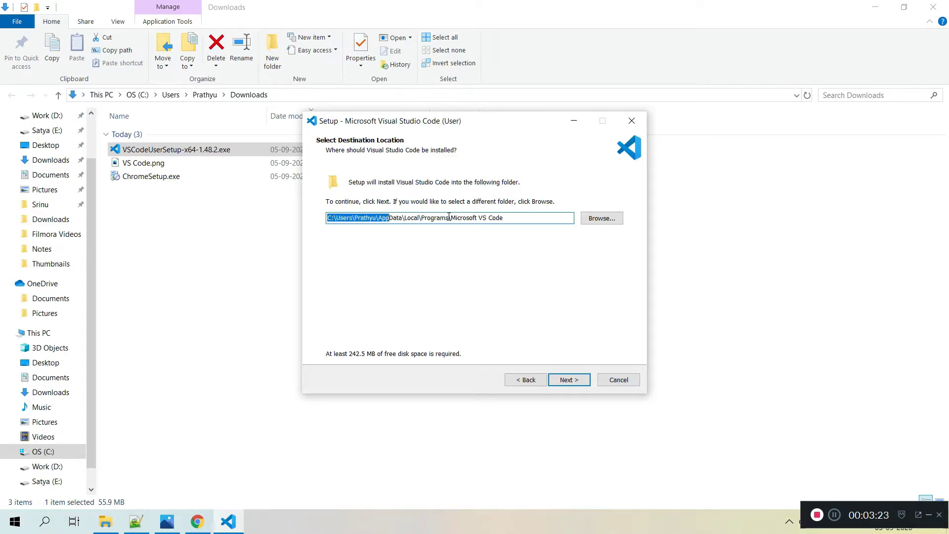
key(shift+Right)
key(shift+Right)
key(shift+Right)
key(shift+Right)
key(shift+Right)
key(shift+Right)
key(shift+Right)
key(shift+Right)
key(shift+Right)
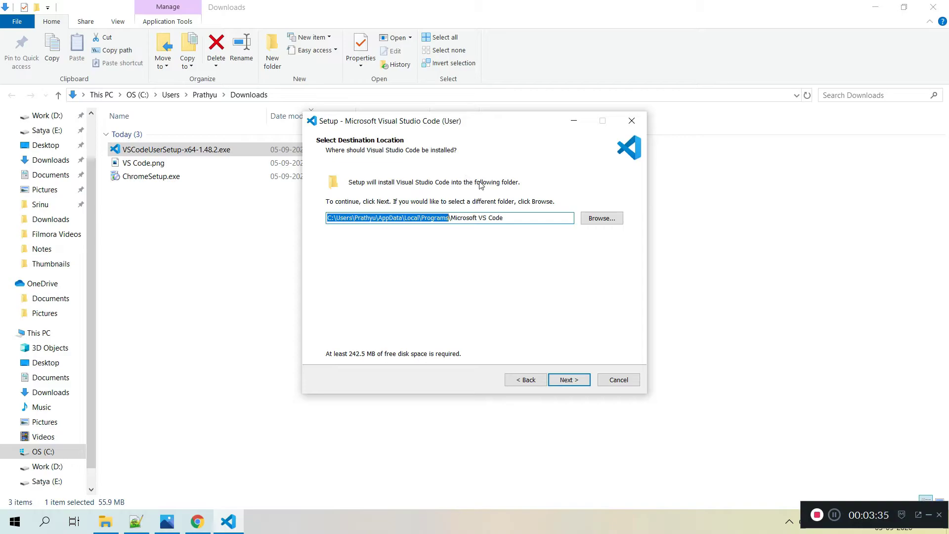
- Accept the default destination folder and leave the option to skip creating a Start Menu folder unchecked
click(569, 379)
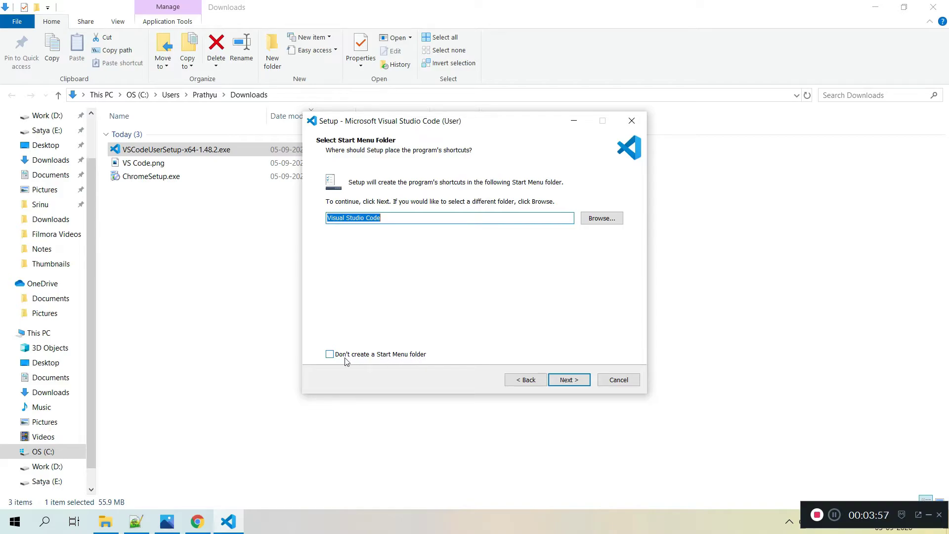
click(330, 354)
click(332, 354)
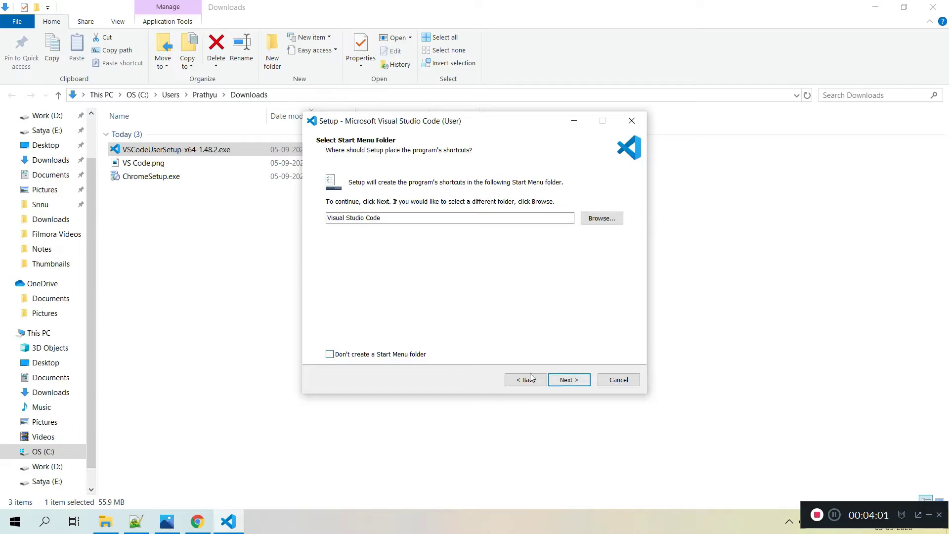
- Accept the Visual Studio Code Start Menu folder and enable creating a desktop icon as an additional task
click(569, 380)
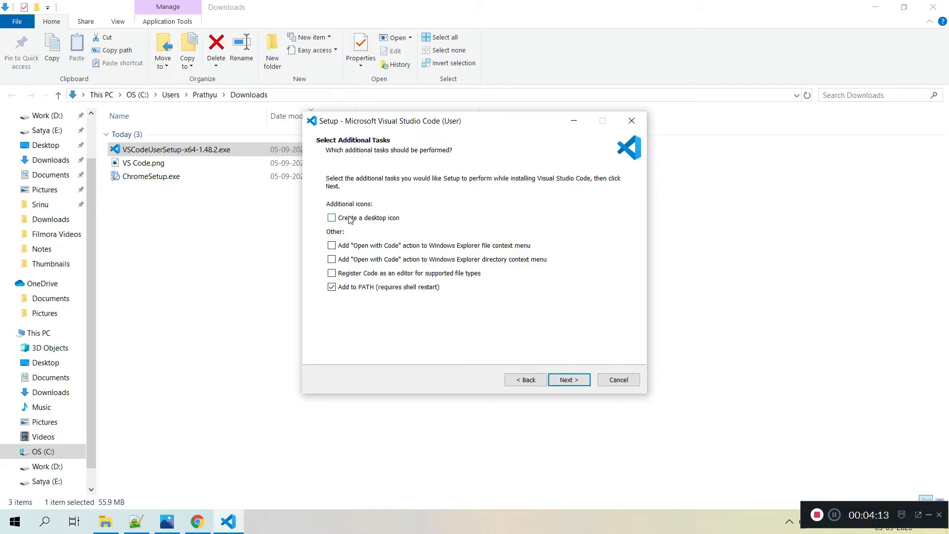
click(332, 219)
click(569, 385)
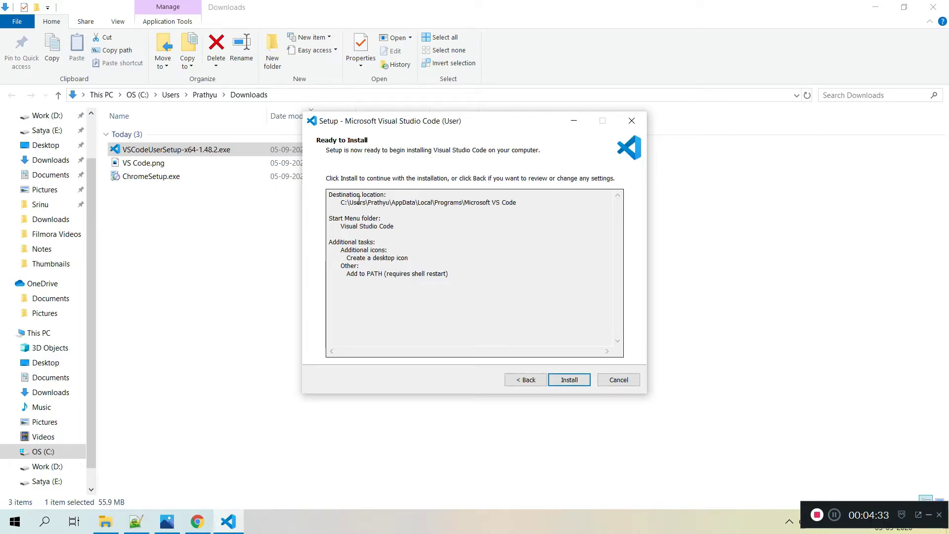
- Review the destination, Start Menu folder and additional tasks in the setup summary, and install Visual Studio Code
drag(358, 204, 535, 208)
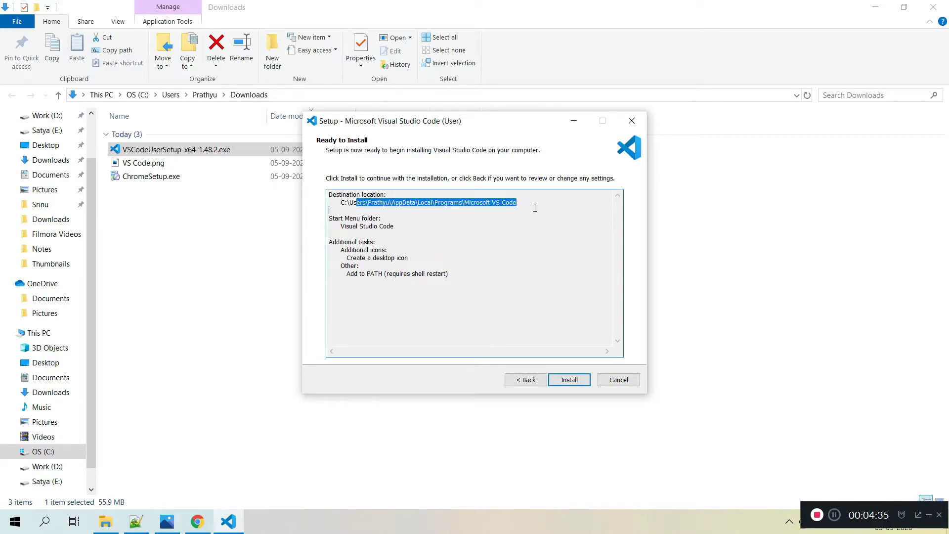
double_click(489, 205)
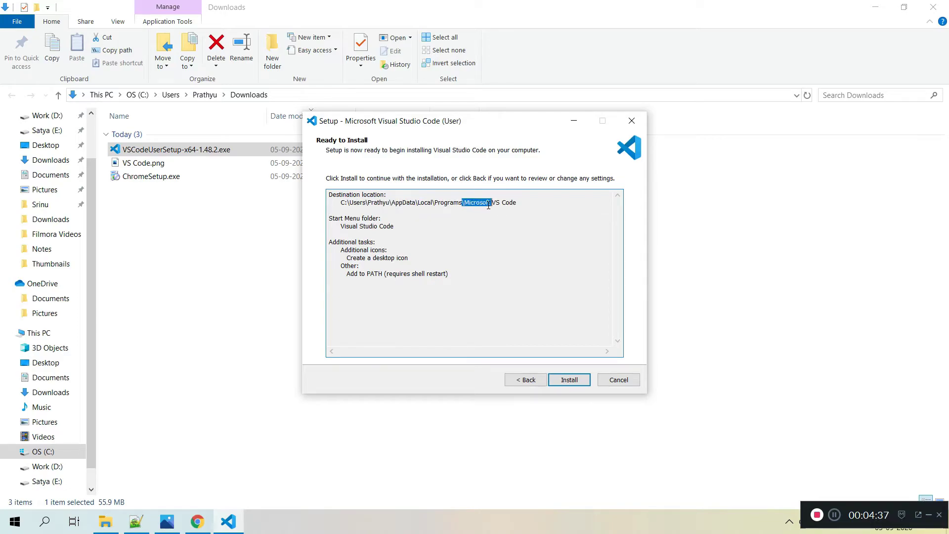
double_click(352, 227)
mouse_move(343, 262)
mouse_down()
mouse_move(408, 258)
mouse_move(428, 277)
mouse_move(348, 276)
mouse_up()
click(354, 280)
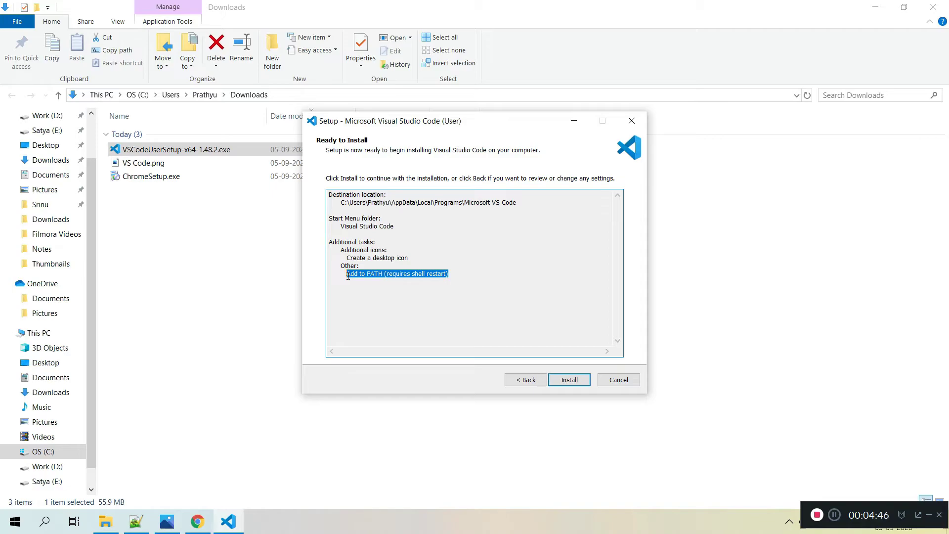
click(463, 280)
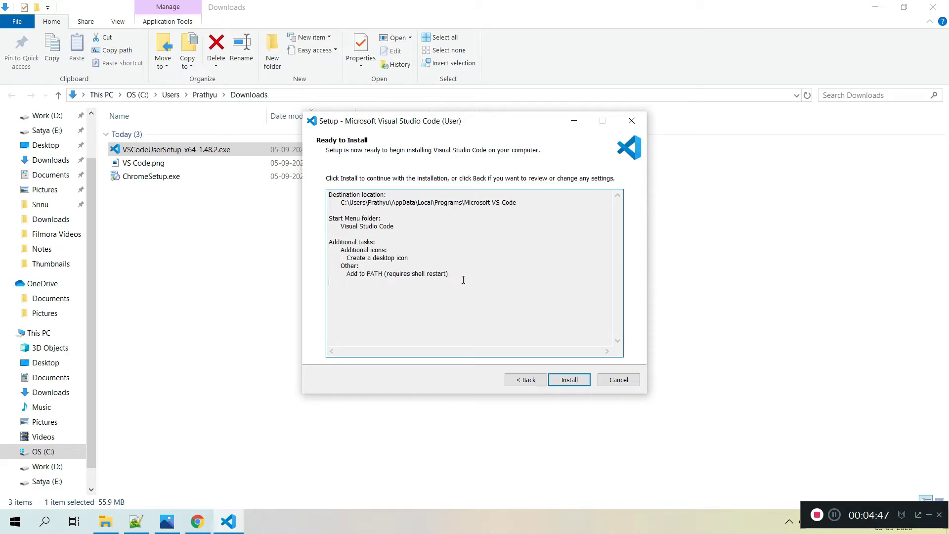
click(569, 385)
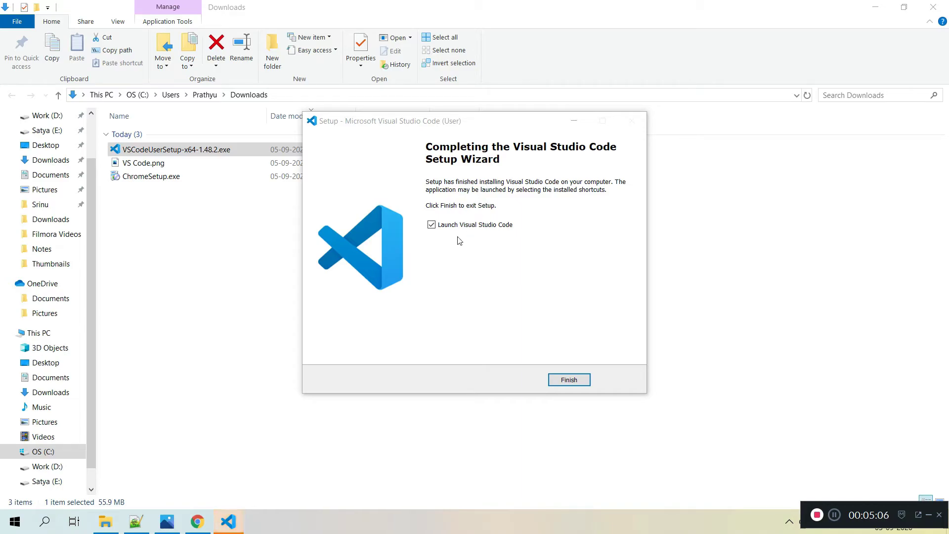
- Disable launching Visual Studio Code on exit and finish the setup wizard
click(431, 226)
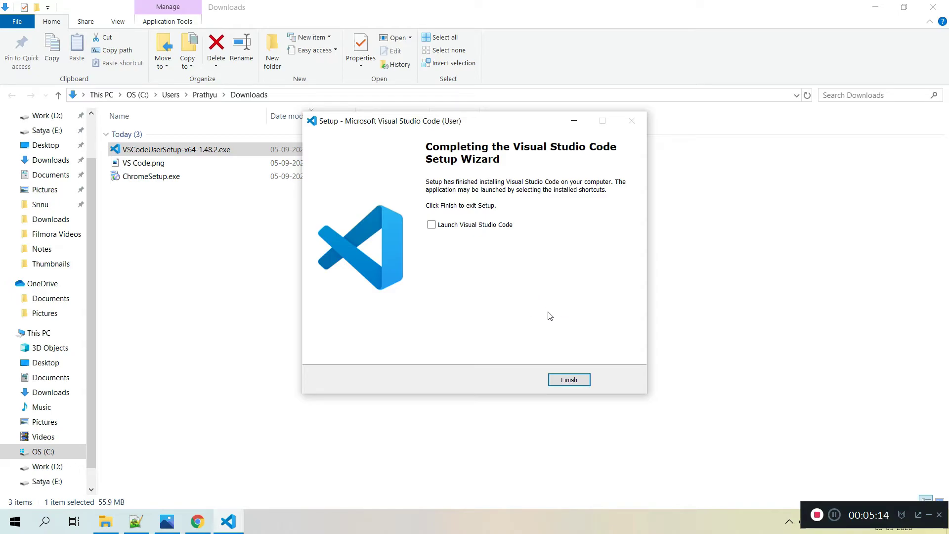
click(569, 380)
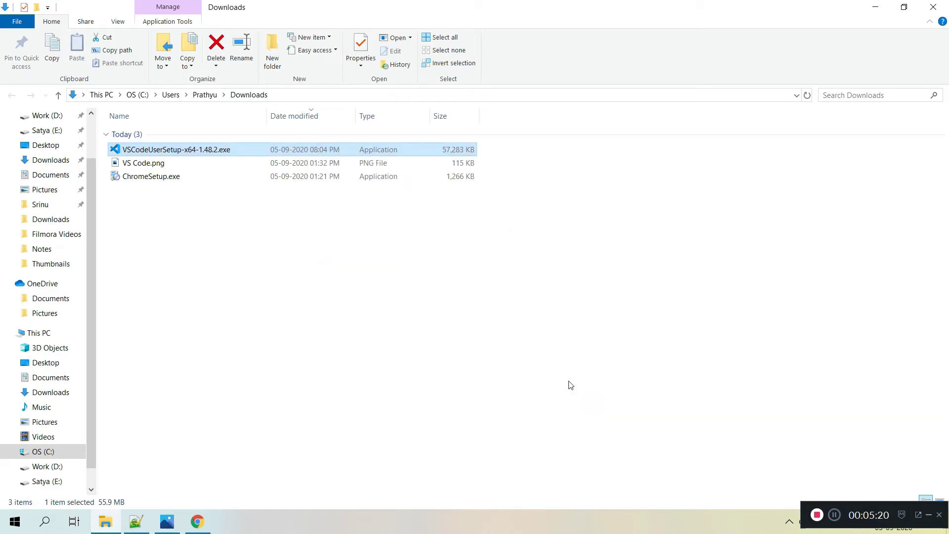
- Show the desktop, launch Visual Studio Code from its new shortcut there, and maximize its window
key(super+d)
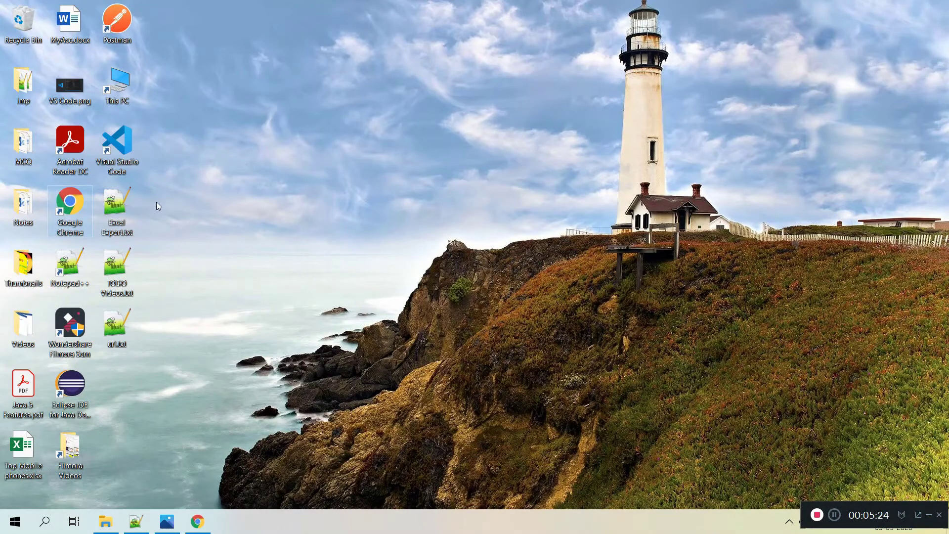
click(124, 148)
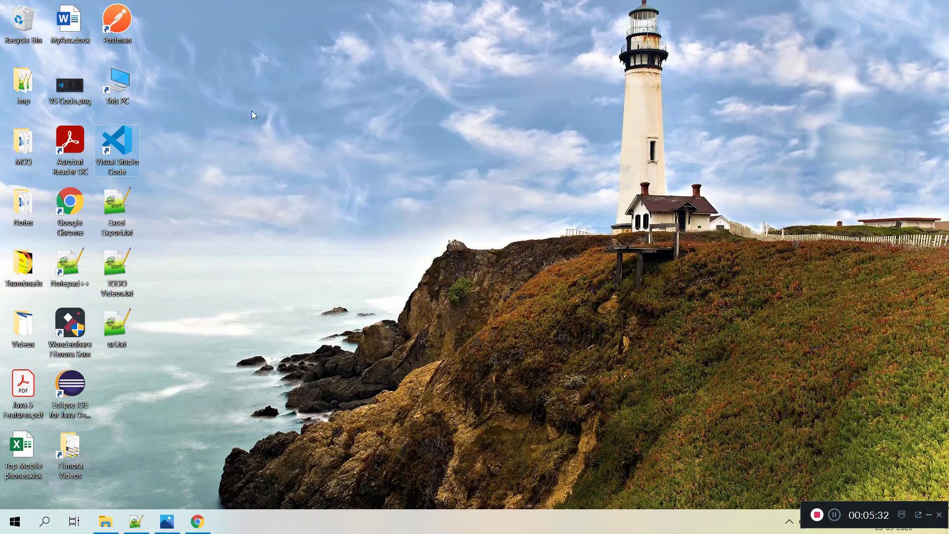
key(Return)
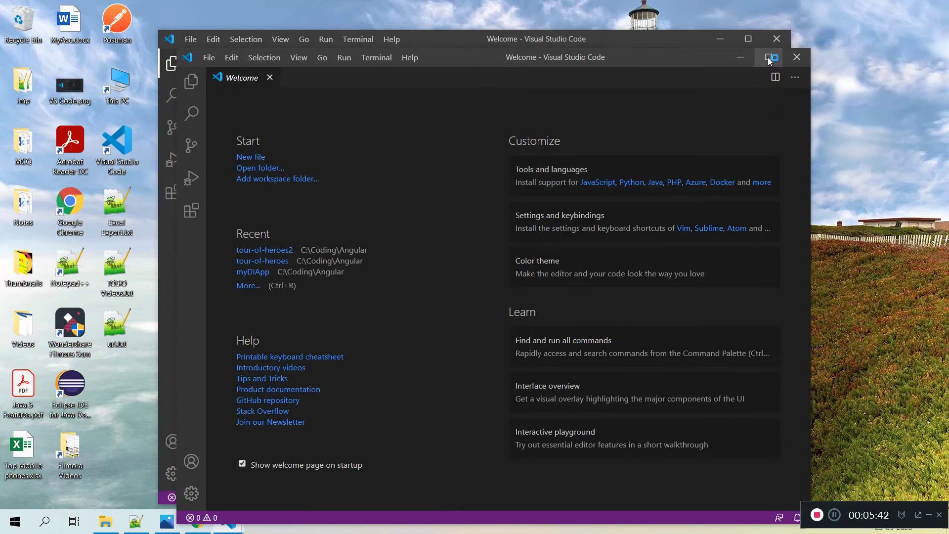
click(768, 57)
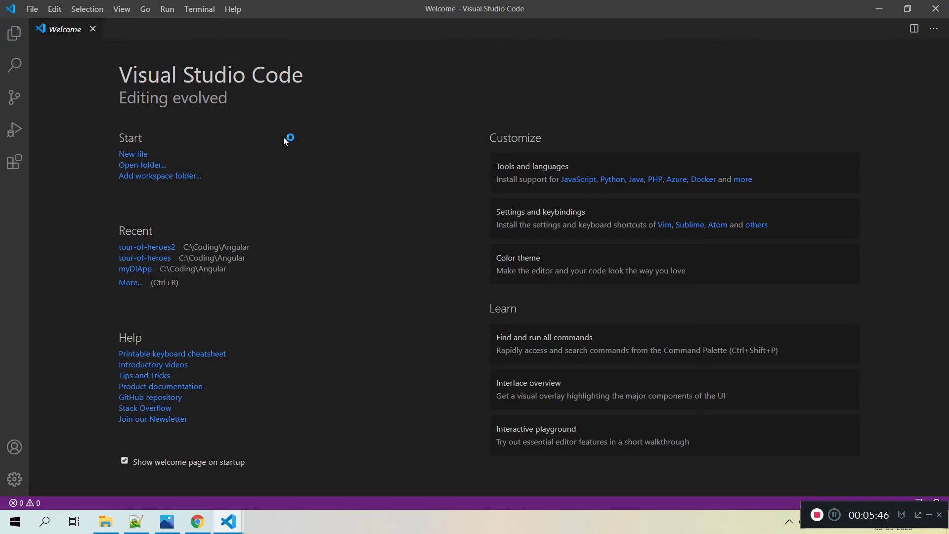
- Create a new empty file in Visual Studio Code
click(33, 9)
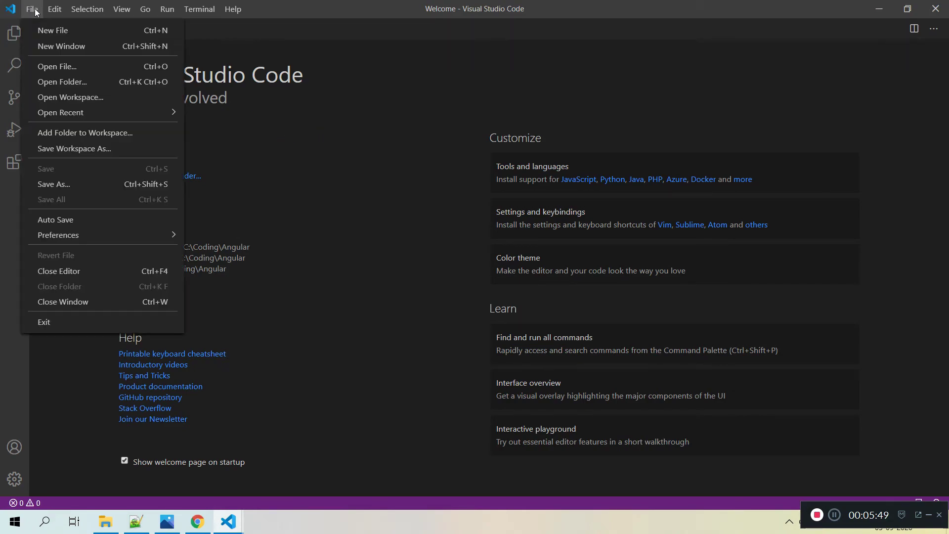
click(60, 31)
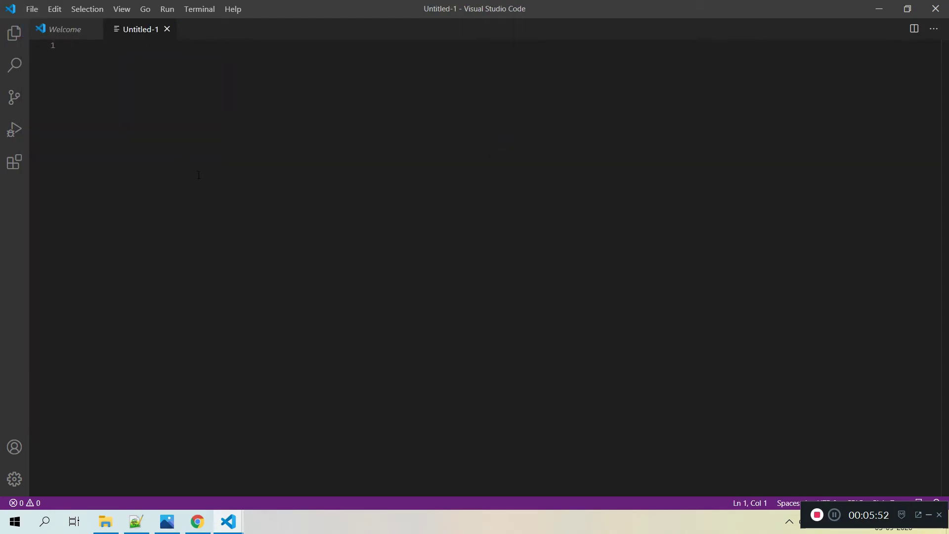
text(sjksjfdlk)
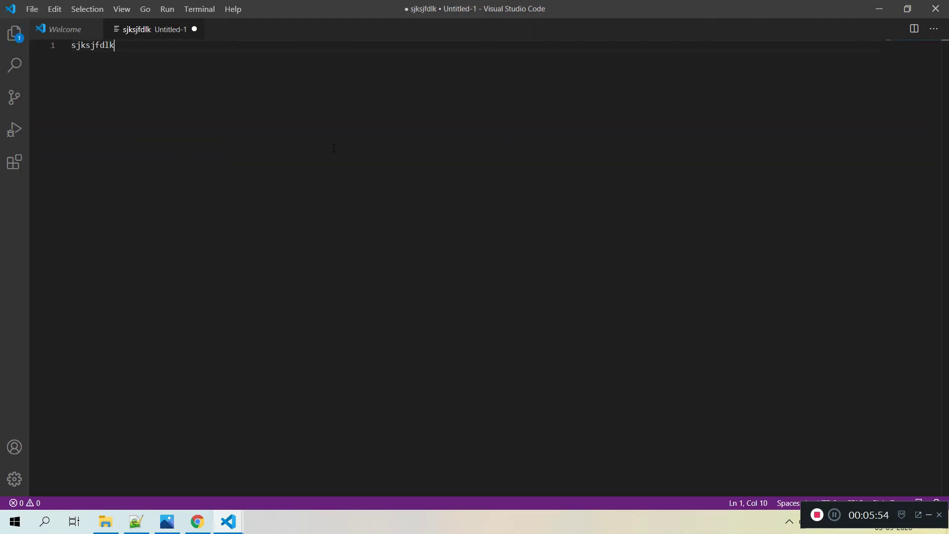
key(ctrl+a)
key(BackSpace)
- Write the Python function header "def sayhi():" in the untitled file and begin a new line below it
text(def)
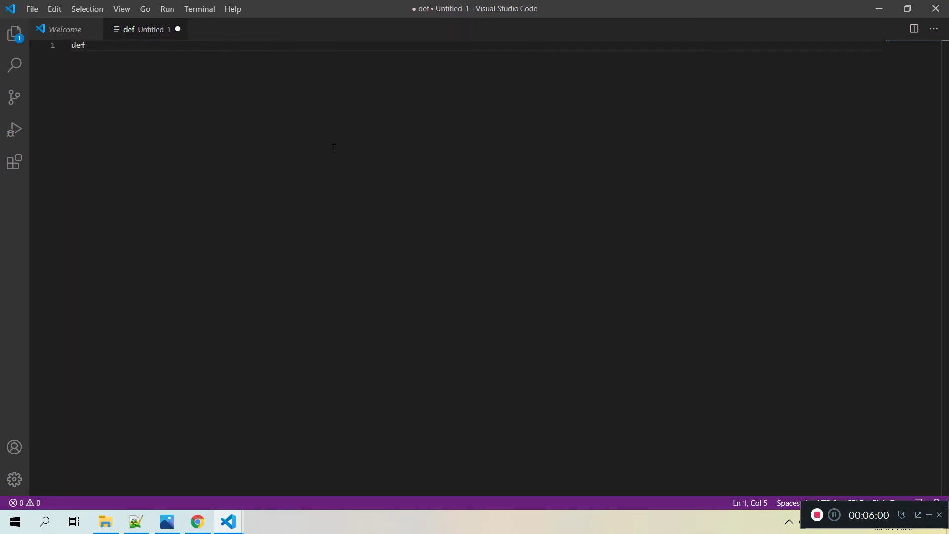
text(sayhi():)
key(Return)
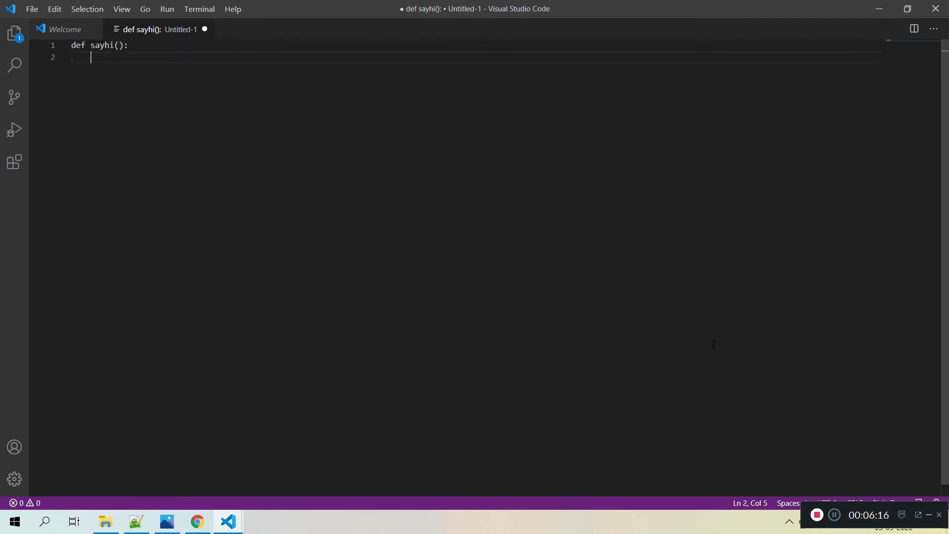
- Return to the desktop and open the file location of the Visual Studio Code shortcut in File Explorer
key(super+d)
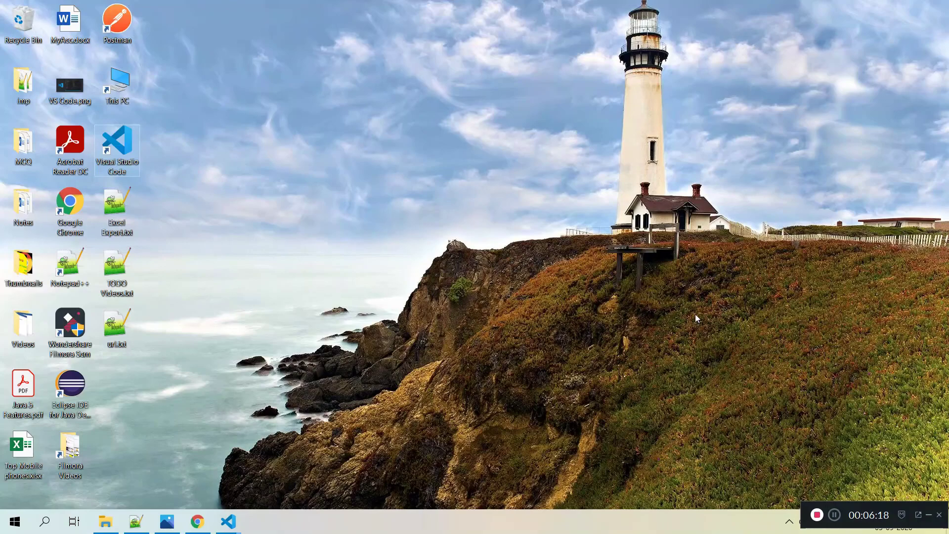
click(119, 172)
click(119, 171)
right_click(118, 170)
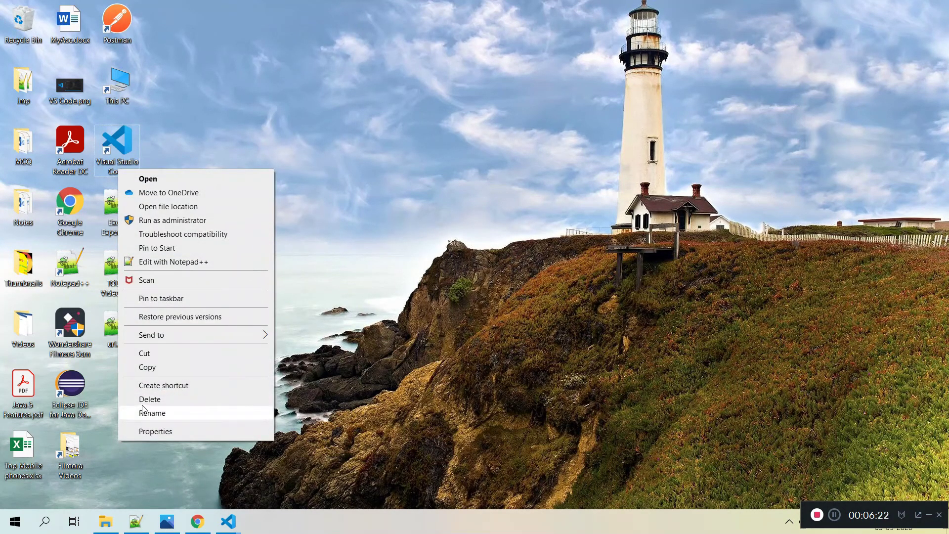
click(183, 207)
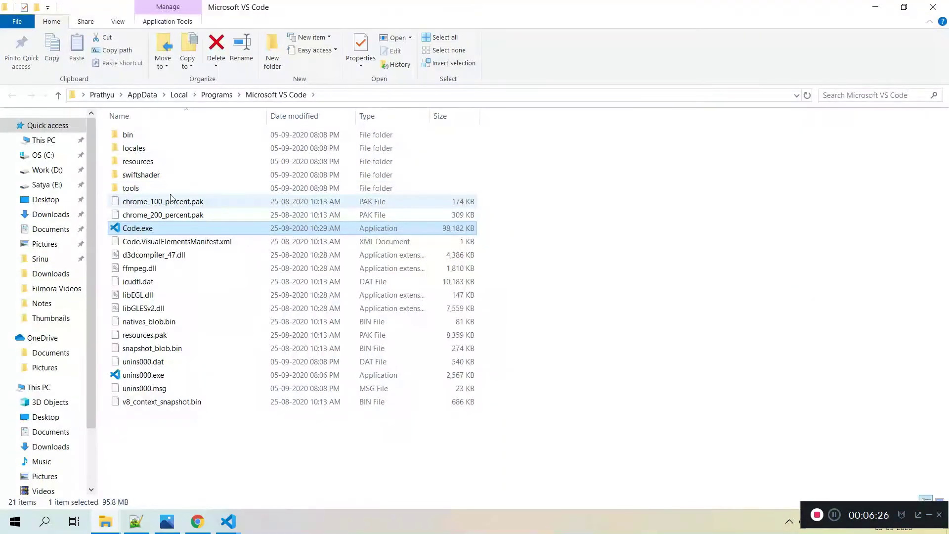